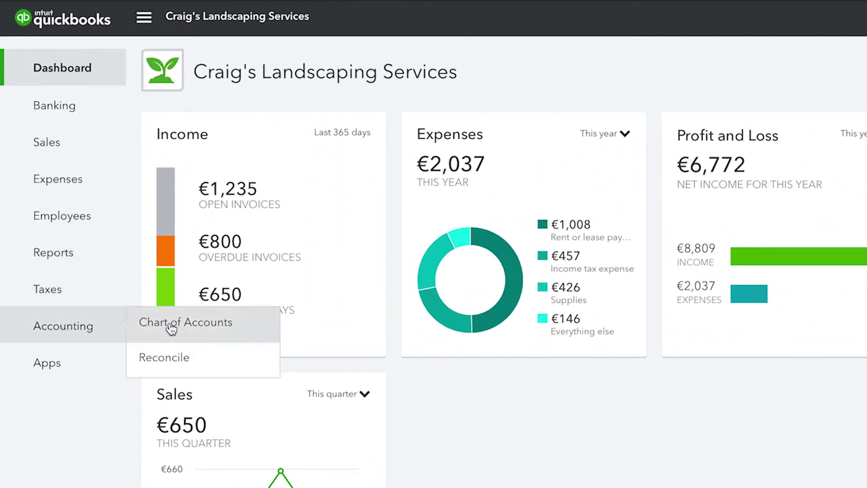
# Open the Chart of Accounts and sort it by type with assets first.
pyautogui.click(172, 323)
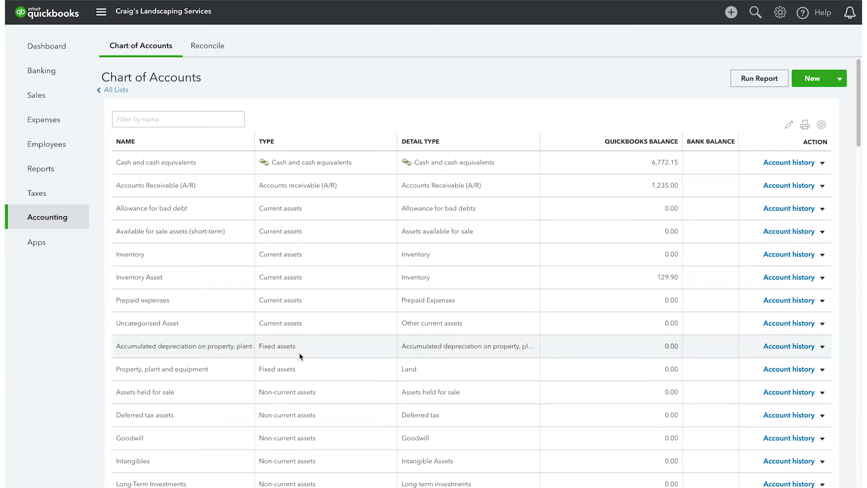
pyautogui.click(287, 142)
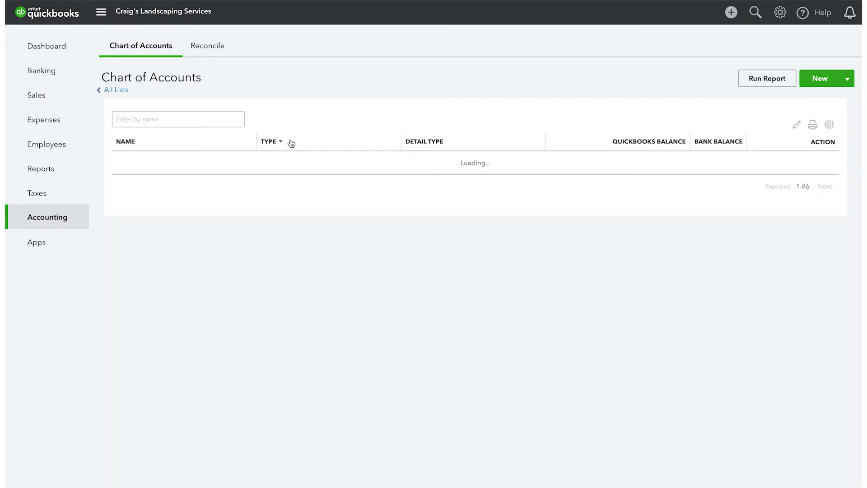
pyautogui.click(284, 142)
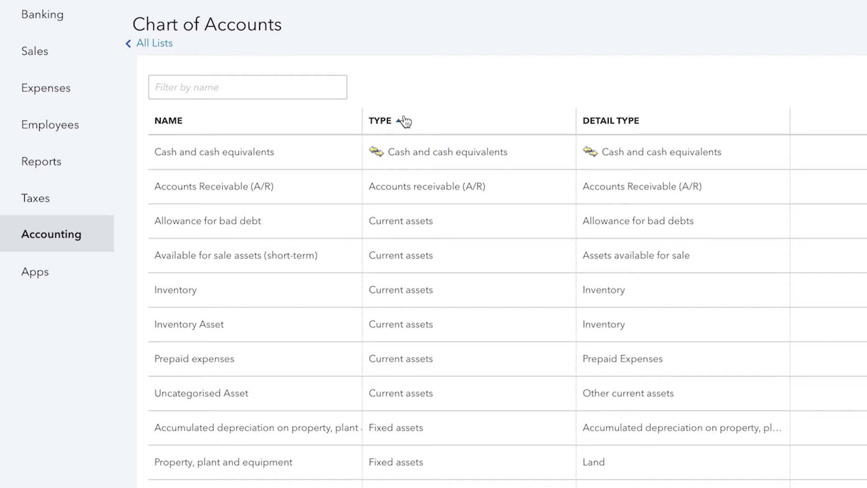
# Scroll through every account group from assets to expenses, then back to the top.
pyautogui.scroll(-1, 404, 121)
pyautogui.scroll(-1, 404, 121)
pyautogui.scroll(-3, 404, 121)
pyautogui.scroll(-4, 404, 121)
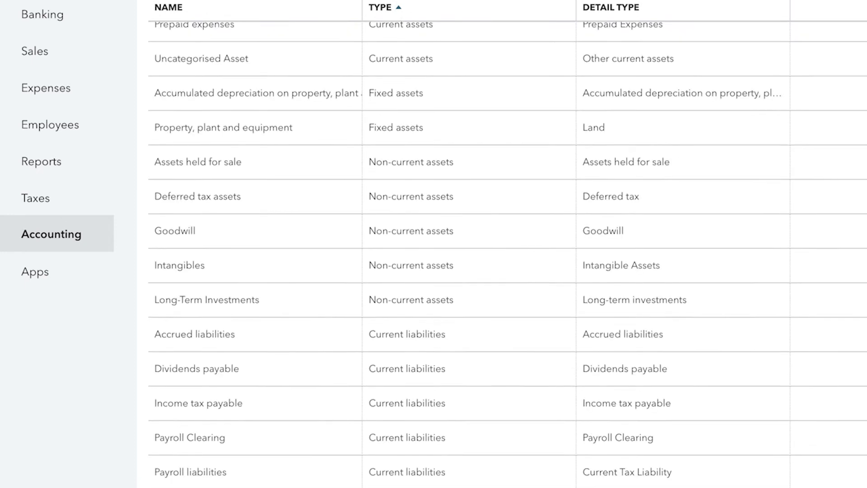
pyautogui.scroll(-3, 404, 121)
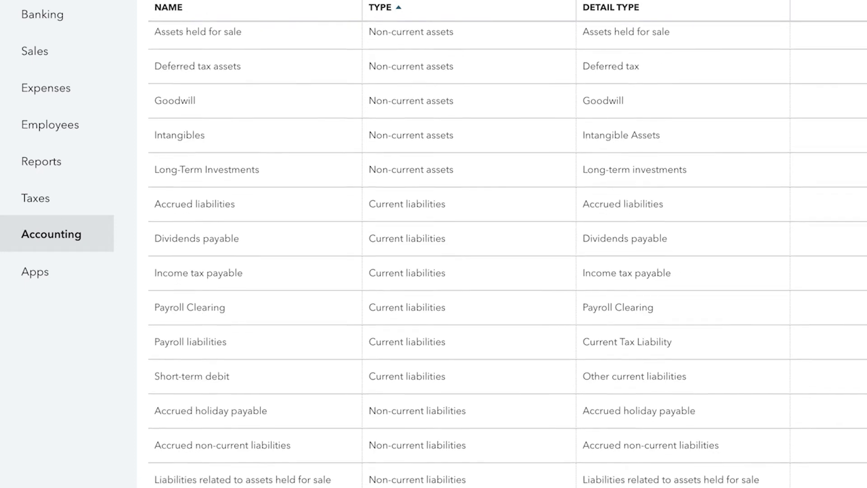
pyautogui.scroll(-1, 404, 121)
pyautogui.scroll(-2, 404, 121)
pyautogui.scroll(-3, 404, 121)
pyautogui.scroll(-4, 404, 121)
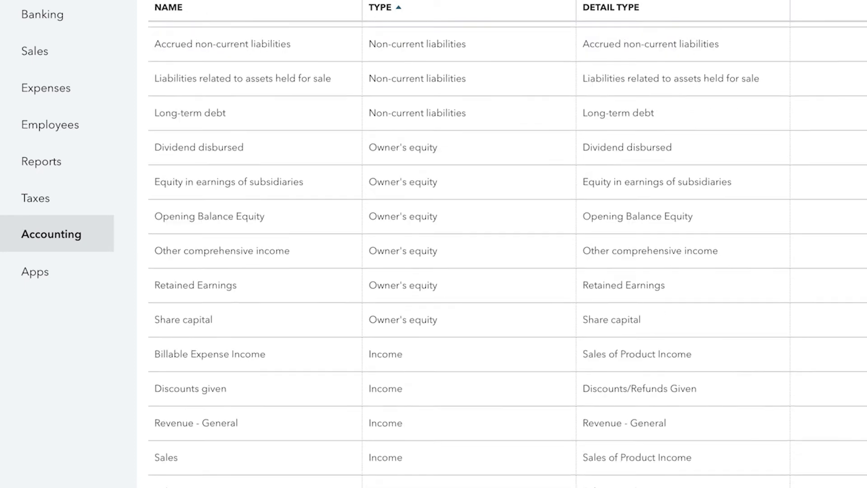
pyautogui.scroll(-1, 404, 121)
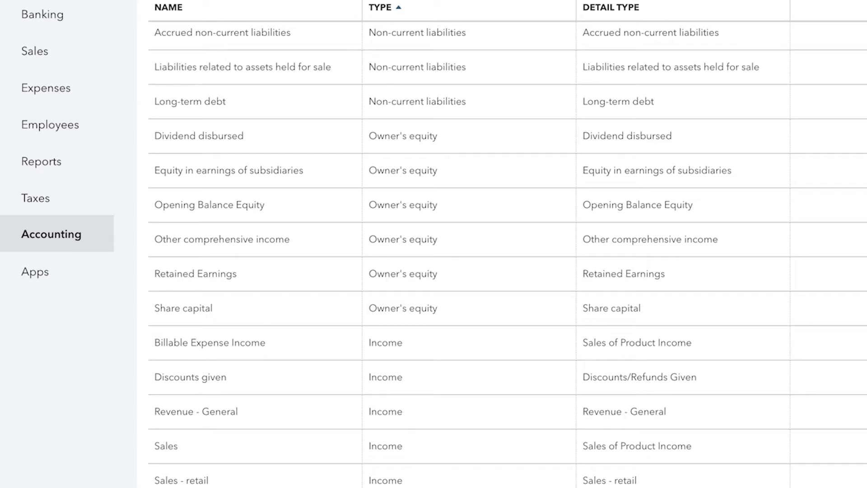
pyautogui.scroll(-3, 507, 255)
pyautogui.scroll(-3, 507, 255)
pyautogui.scroll(-2, 507, 255)
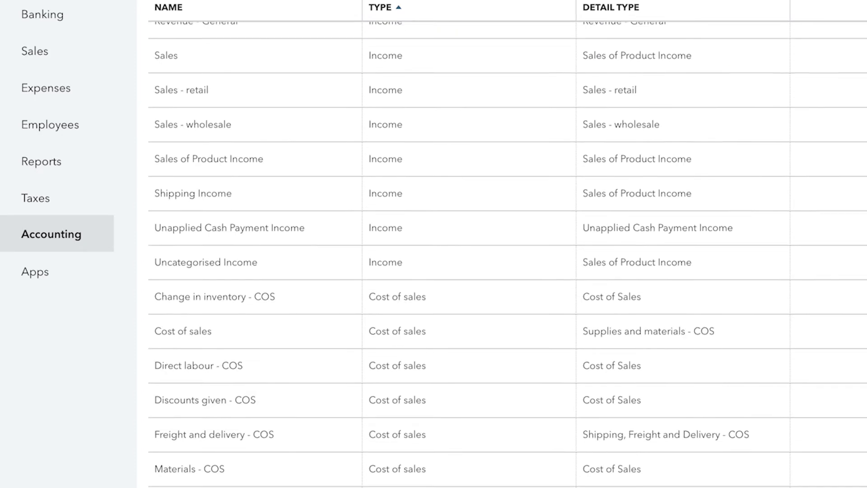
pyautogui.scroll(-2, 507, 255)
pyautogui.scroll(-1, 507, 254)
pyautogui.scroll(-2, 507, 254)
pyautogui.scroll(-3, 507, 254)
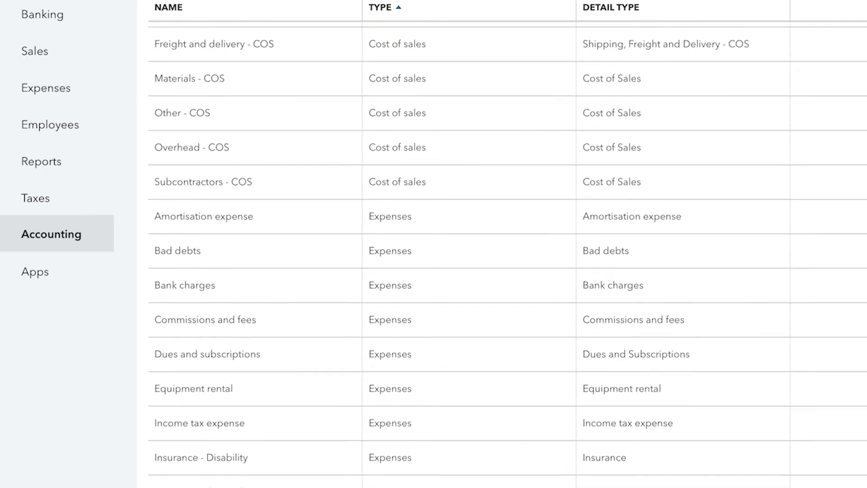
pyautogui.scroll(-1, 507, 256)
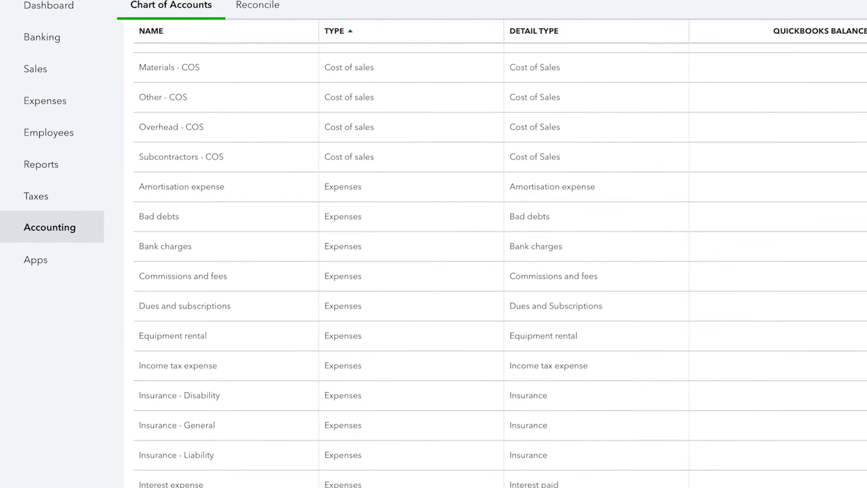
pyautogui.scroll(5, 848, 245)
pyautogui.scroll(2, 848, 245)
pyautogui.scroll(3, 848, 245)
pyautogui.scroll(10, 847, 245)
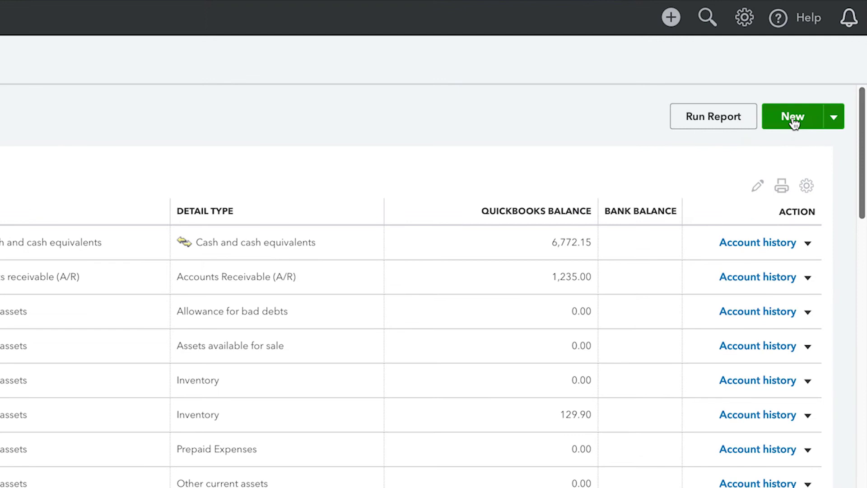
# Start a new account, keep type Cash and cash equivalents, and browse its detail types.
pyautogui.click(792, 118)
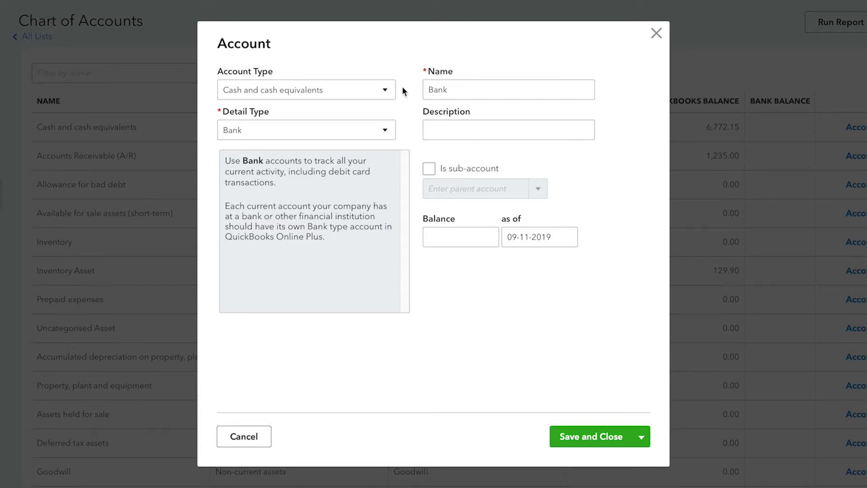
pyautogui.click(385, 92)
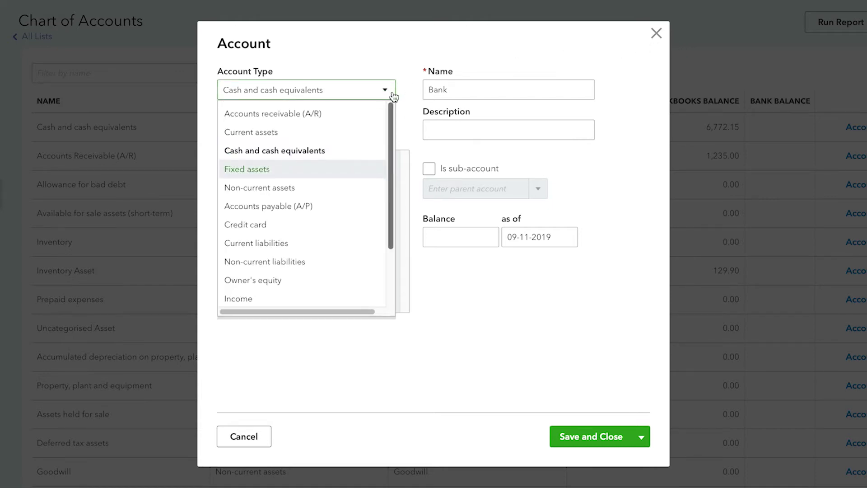
pyautogui.click(384, 90)
pyautogui.click(386, 130)
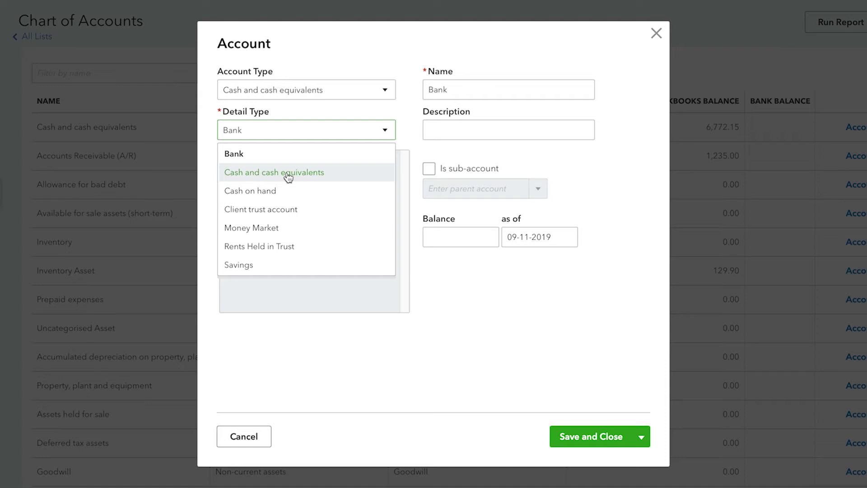
# Save a 'Small business loan' account with matching description and a 5,000 opening balance.
pyautogui.click(287, 173)
pyautogui.tripleClick(471, 92)
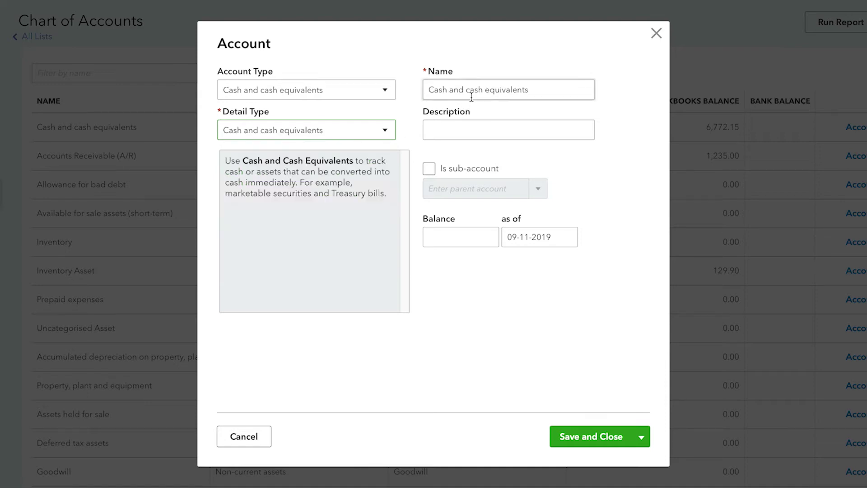
pyautogui.write('Small busines')
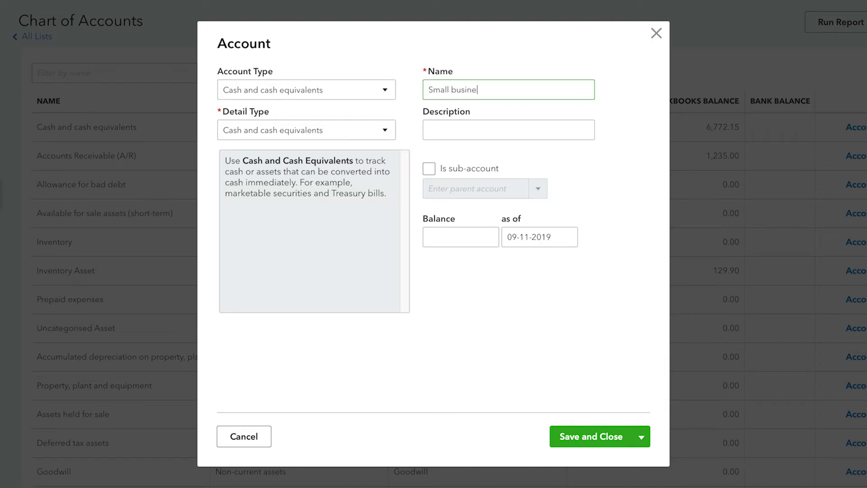
pyautogui.write('s loan')
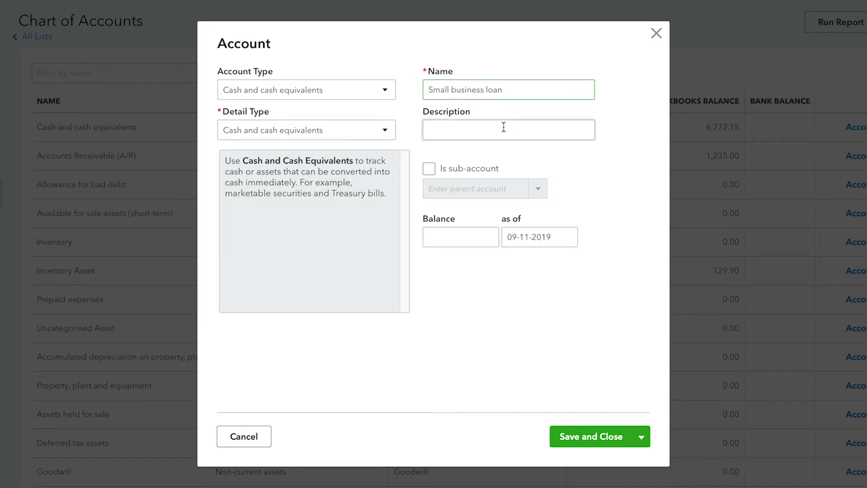
pyautogui.click(504, 128)
pyautogui.write('Small business loan')
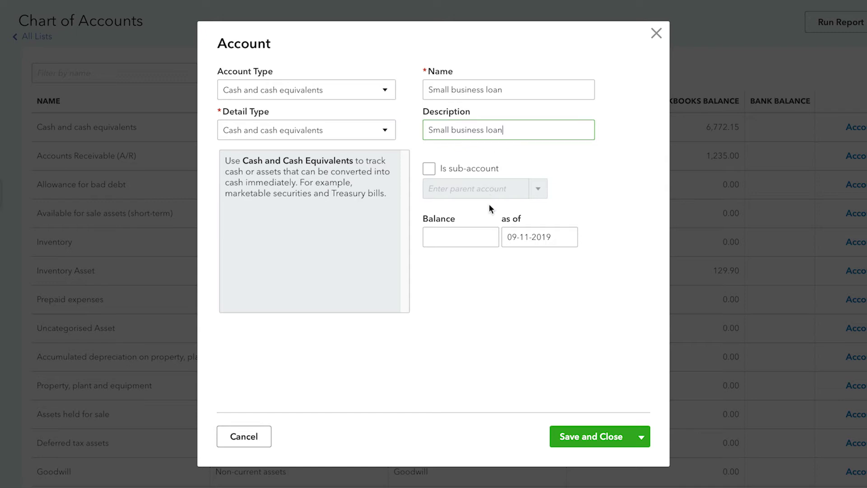
pyautogui.click(470, 236)
pyautogui.write('0')
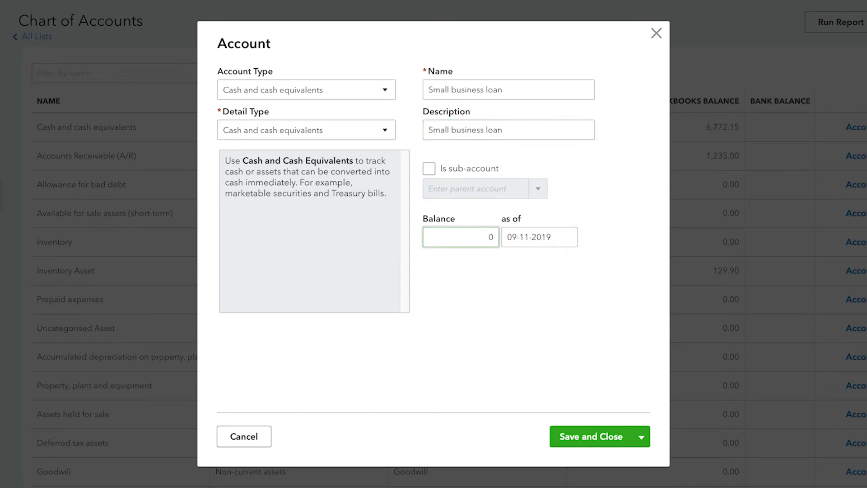
pyautogui.write('5000')
pyautogui.click(478, 278)
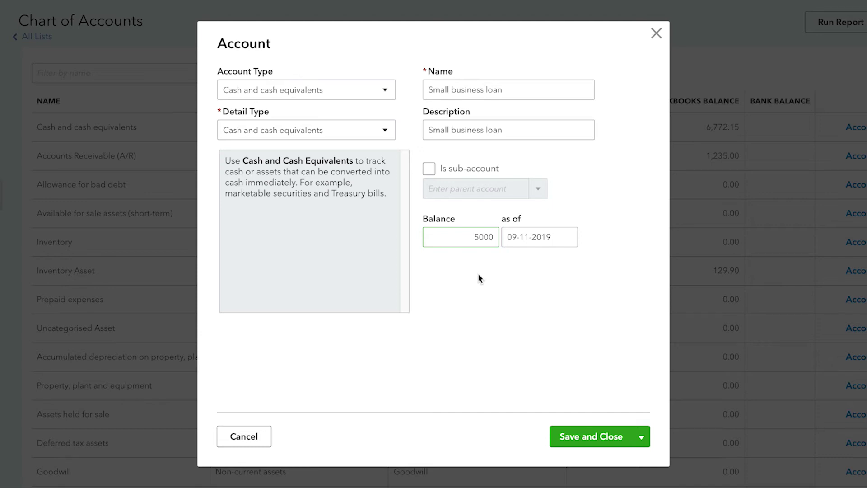
pyautogui.click(595, 436)
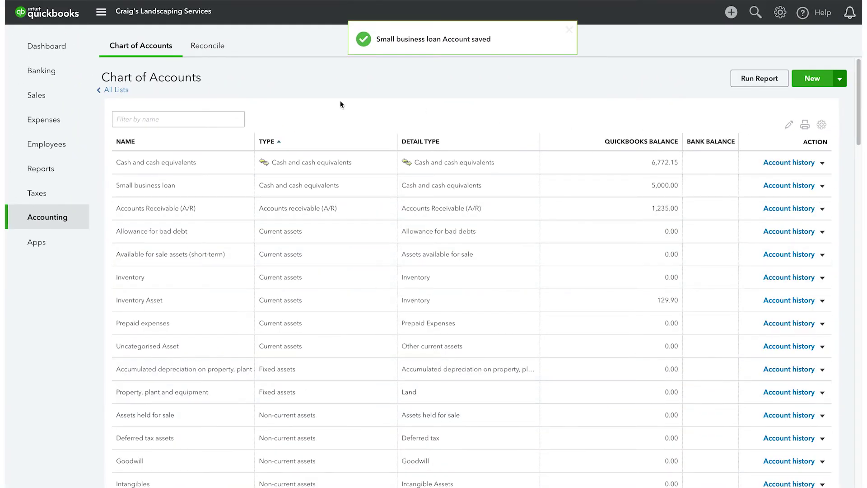
# Filter the account list for 'small' to find the loan, then clear the filter.
pyautogui.click(176, 116)
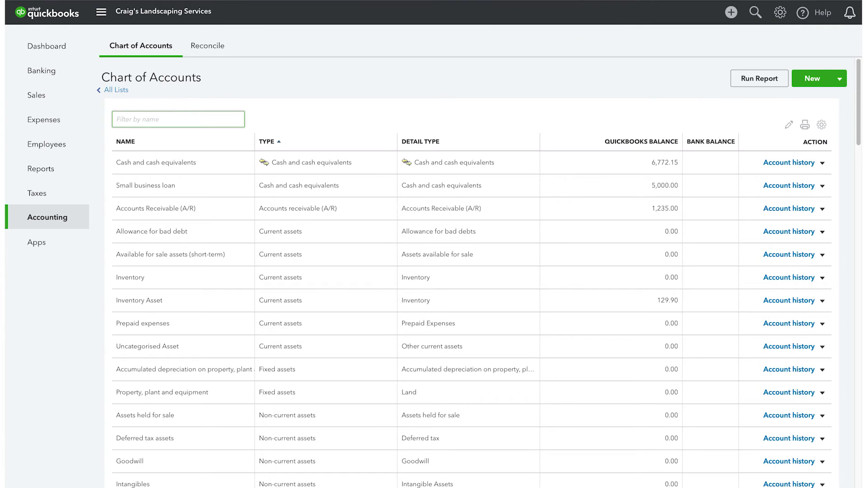
pyautogui.write('small')
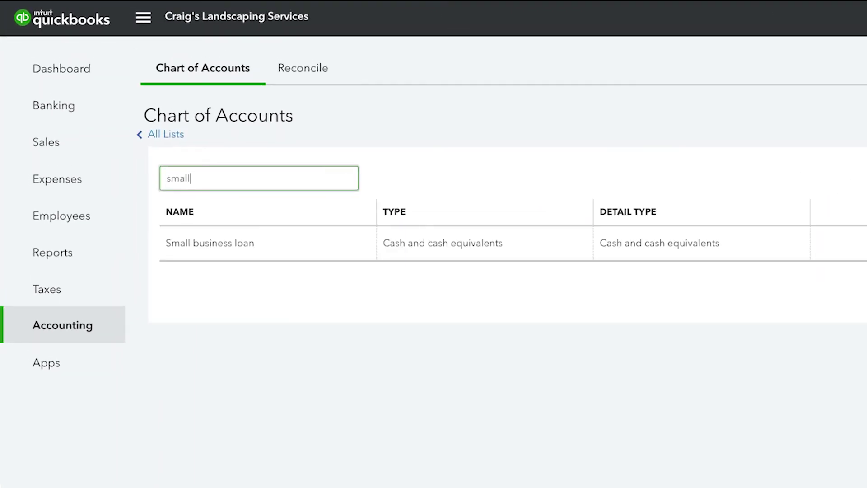
pyautogui.press('BackSpace')
pyautogui.press('BackSpace')
pyautogui.press('BackSpace')
pyautogui.press('BackSpace')
pyautogui.press('BackSpace')
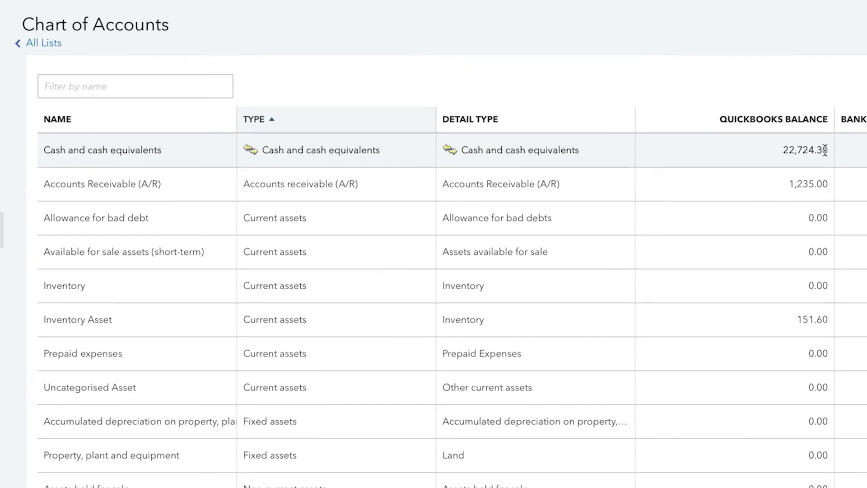
# Scroll down to Small Business Loan Liability at 5,000.00 and bring up the new-transaction list.
pyautogui.scroll(-5, 434, 271)
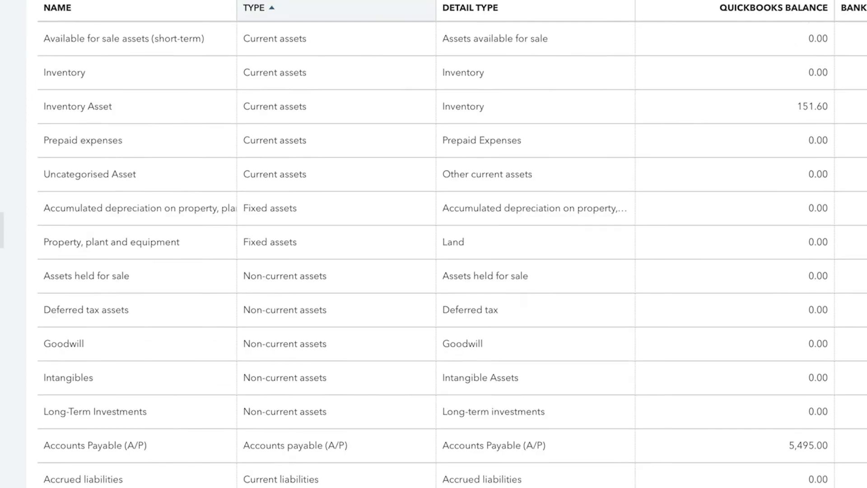
pyautogui.scroll(-5, 433, 271)
pyautogui.scroll(-2, 433, 271)
pyautogui.scroll(-2, 433, 271)
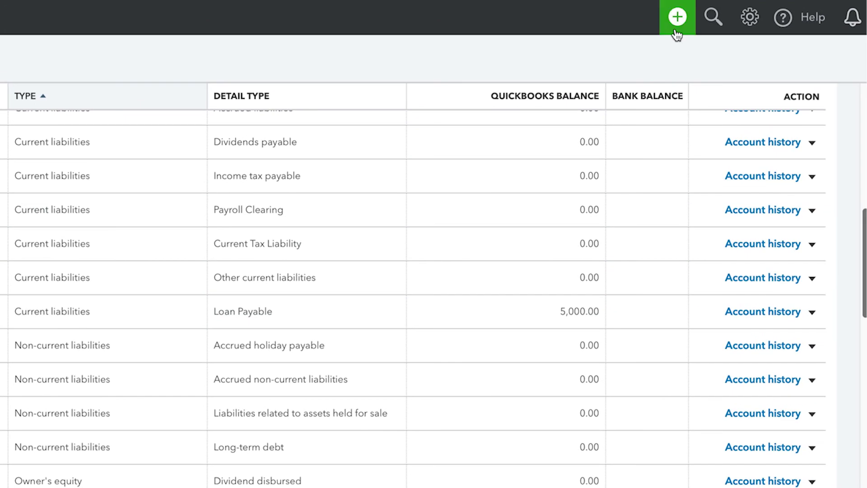
pyautogui.click(676, 21)
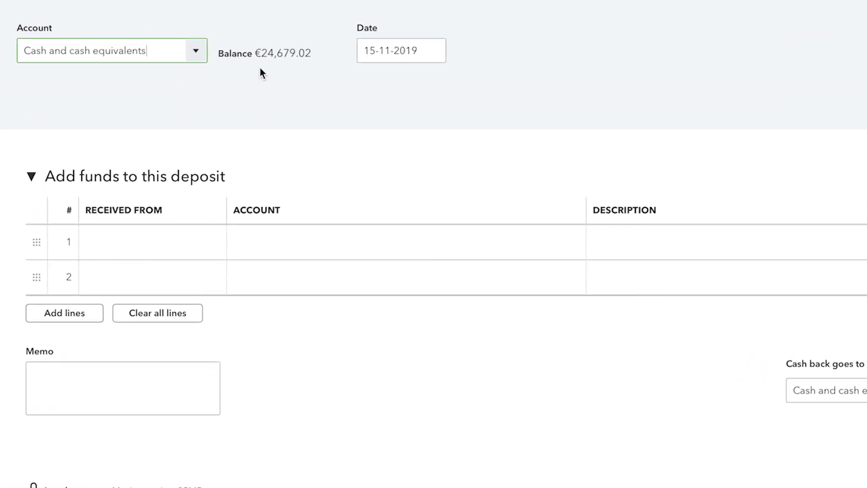
# Set deposit line 1 to payer Bank of Ireland and account Small Business Loan Liability.
pyautogui.click(194, 250)
pyautogui.click(212, 245)
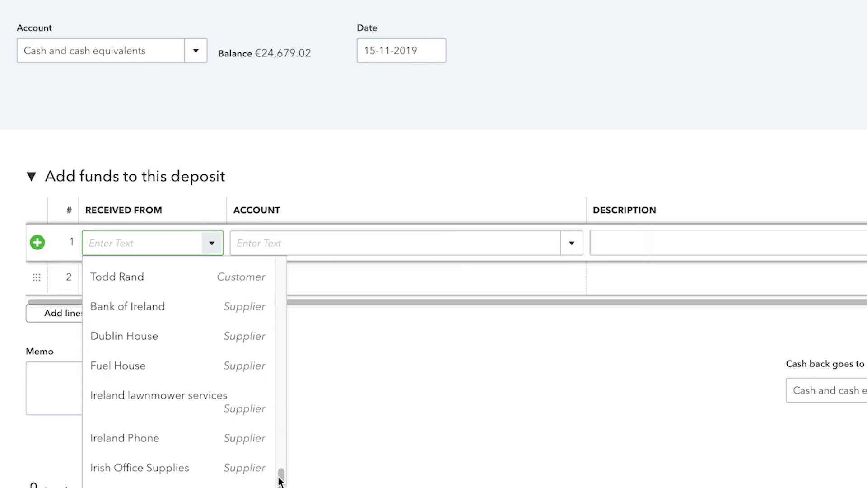
pyautogui.click(235, 312)
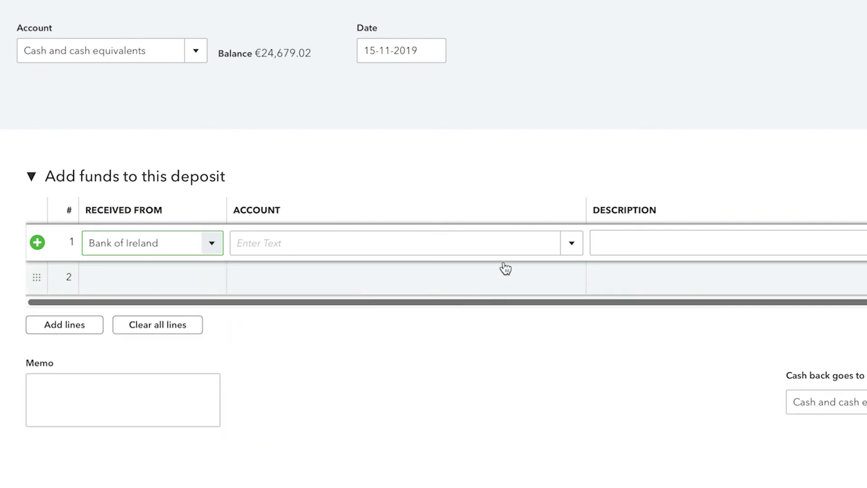
pyautogui.click(569, 246)
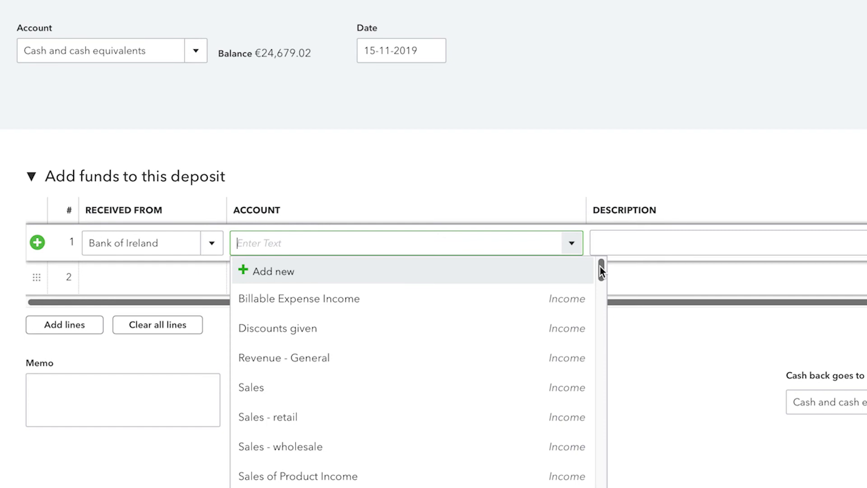
pyautogui.moveTo(601, 270); pyautogui.dragTo(587, 351)
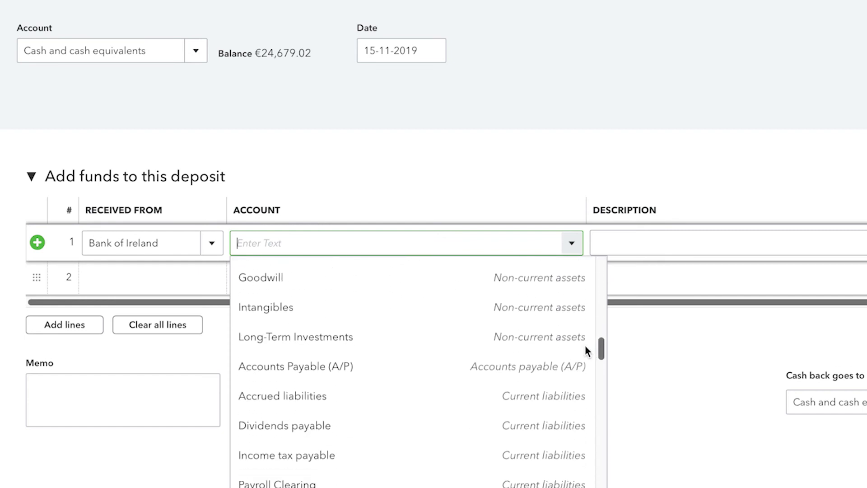
pyautogui.scroll(-1, 586, 351)
pyautogui.scroll(-1, 584, 350)
pyautogui.scroll(-1, 583, 358)
pyautogui.scroll(-1, 584, 362)
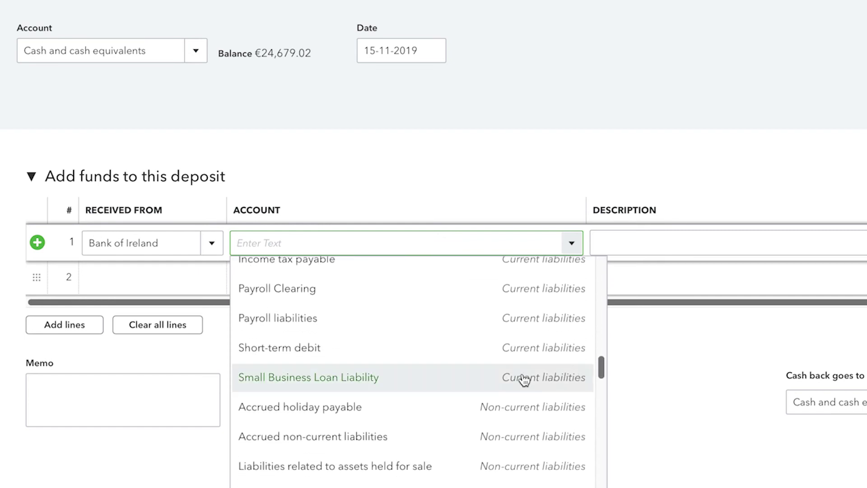
pyautogui.click(364, 379)
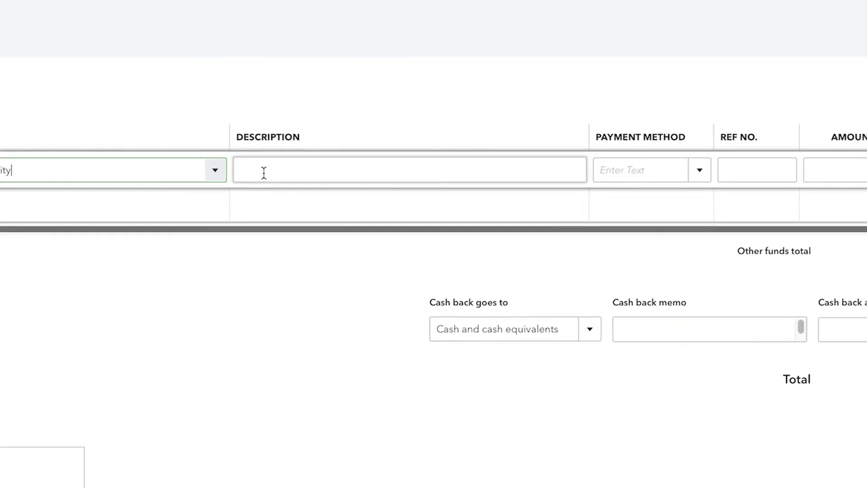
# Give the line description 'Small business loan', payment method Cash and reference 12-0978.
pyautogui.click(264, 173)
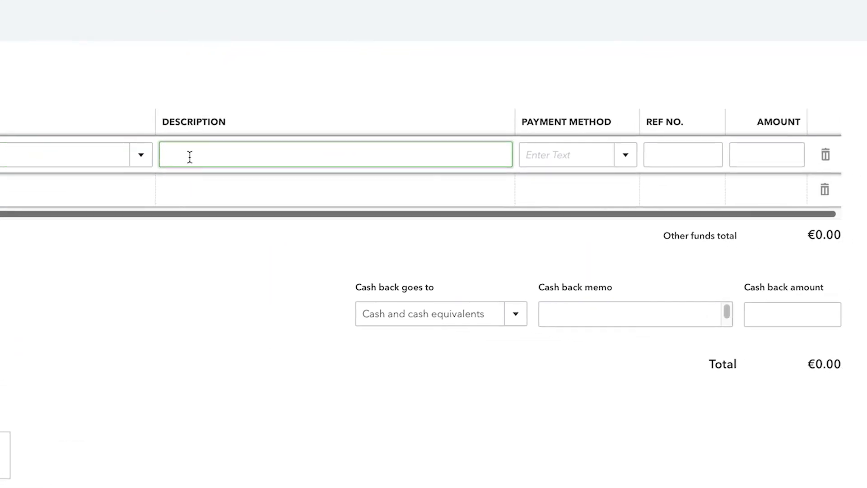
pyautogui.write('Smal')
pyautogui.write('l busi')
pyautogui.write('ness loan')
pyautogui.click(625, 156)
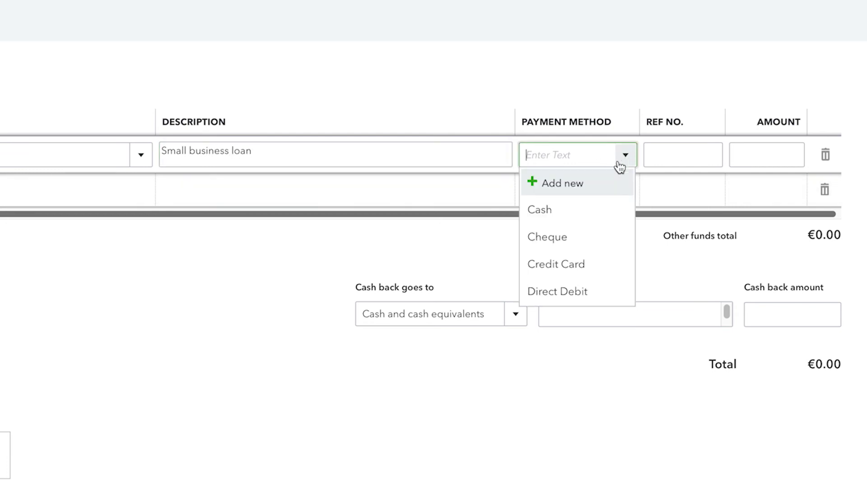
pyautogui.click(569, 212)
pyautogui.click(688, 155)
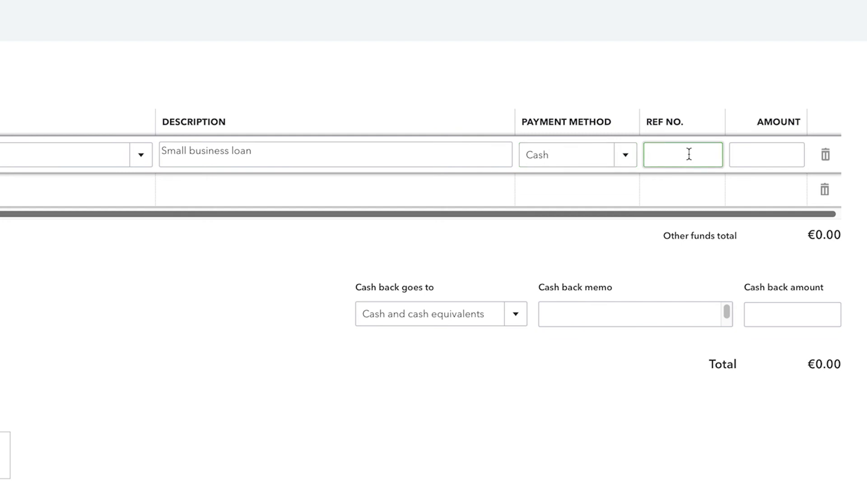
pyautogui.write('12-09')
pyautogui.write('78')
# Enter the 15000 deposit amount and save the deposit.
pyautogui.click(758, 153)
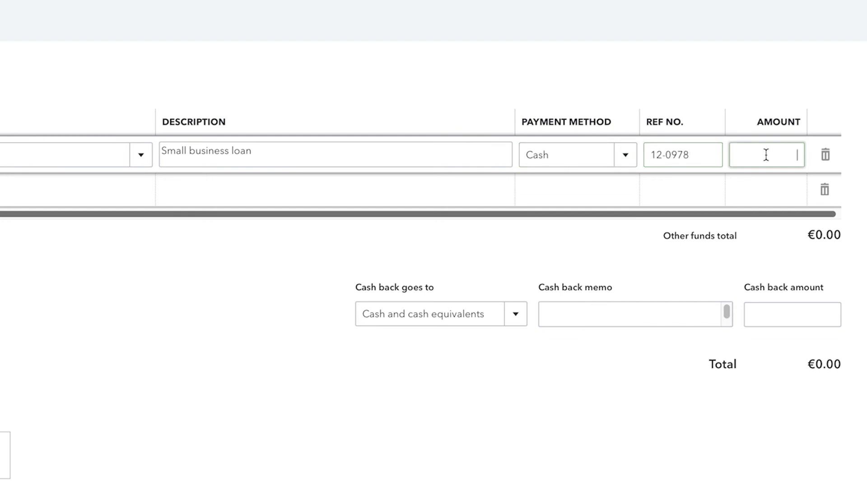
pyautogui.write('1500')
pyautogui.write('0')
pyautogui.scroll(-1, 807, 333)
pyautogui.scroll(-3, 807, 336)
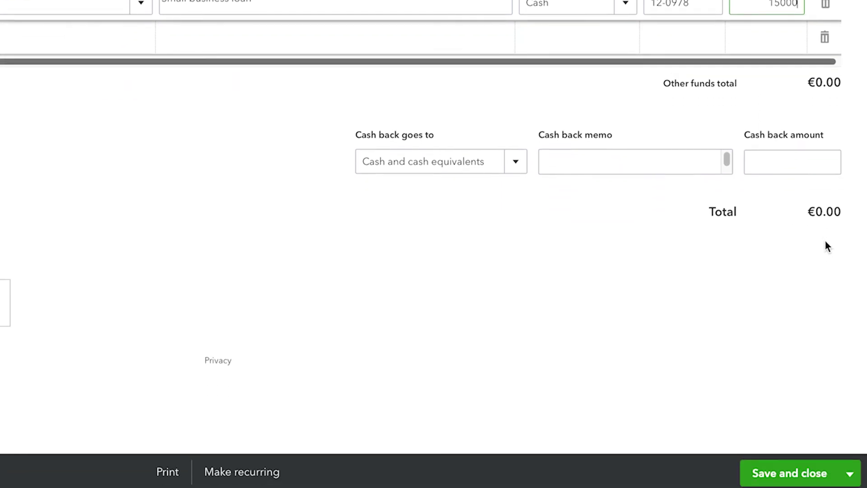
pyautogui.click(826, 245)
pyautogui.click(804, 472)
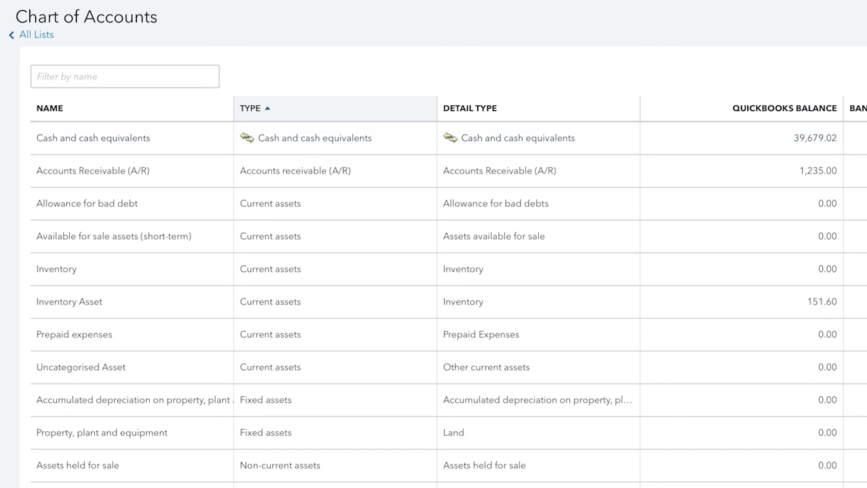
# Scroll the Chart of Accounts to check cash at 39,679.02 and loan liability at 15,000.00.
pyautogui.scroll(-4, 433, 270)
pyautogui.scroll(-3, 433, 271)
pyautogui.scroll(-3, 433, 270)
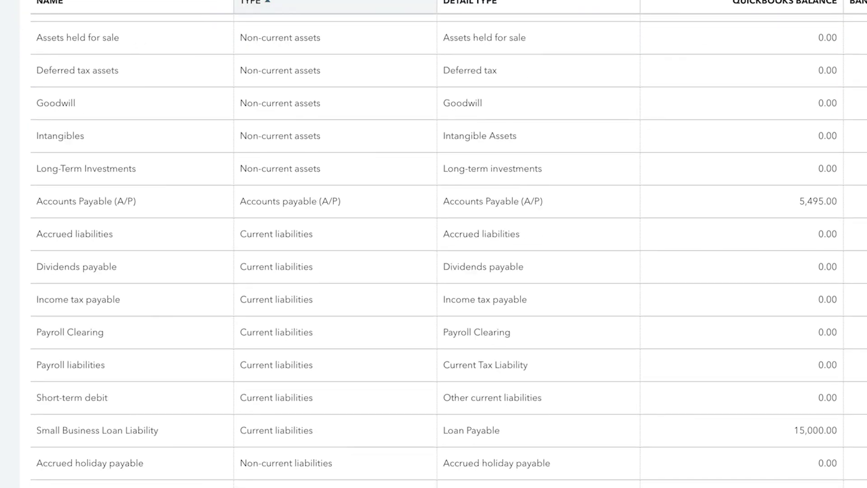
pyautogui.scroll(-2, 433, 271)
pyautogui.scroll(-2, 815, 229)
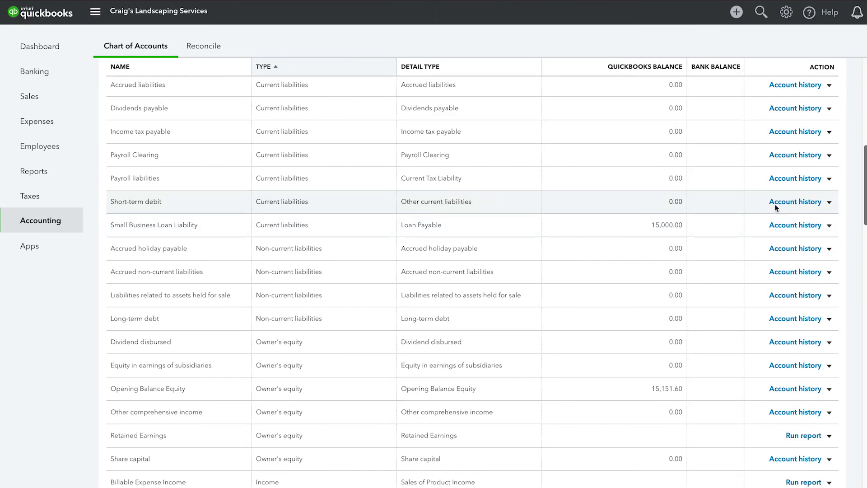
pyautogui.scroll(3, 863, 189)
pyautogui.scroll(6, 863, 188)
pyautogui.scroll(2, 863, 73)
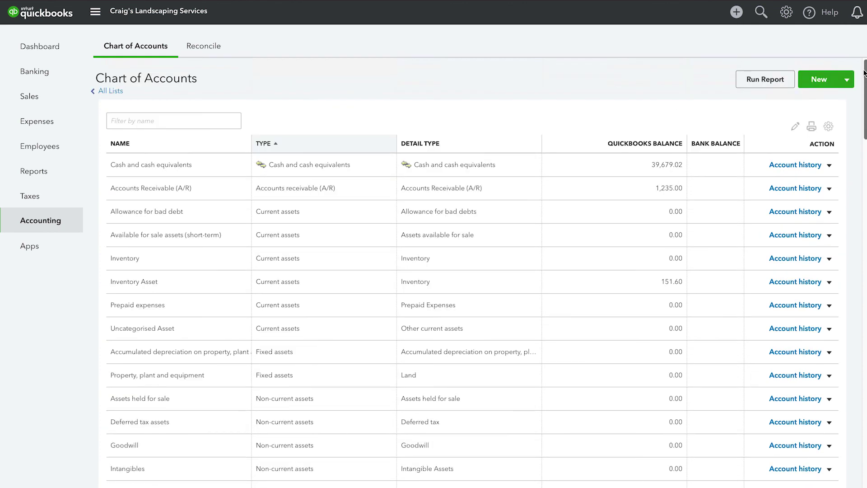